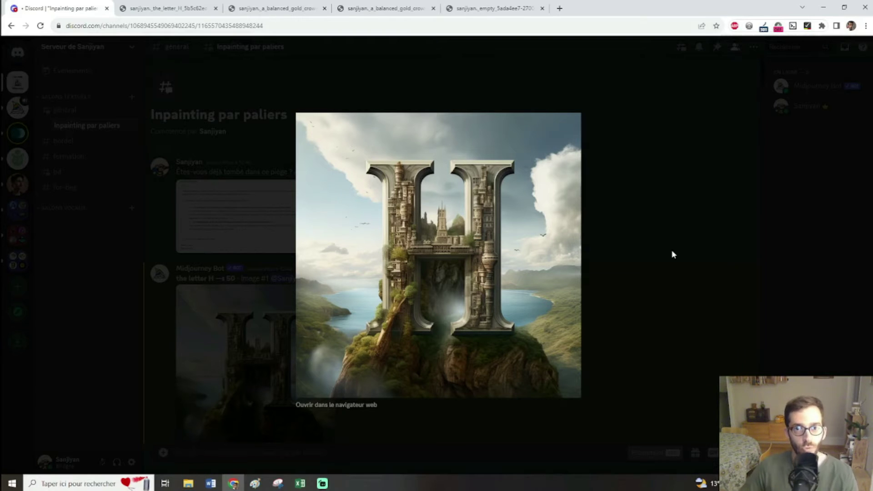
Step: Close the enlarged letter H image and read the enlarged message about adding a gold crown and a tiaré flower
click(673, 254)
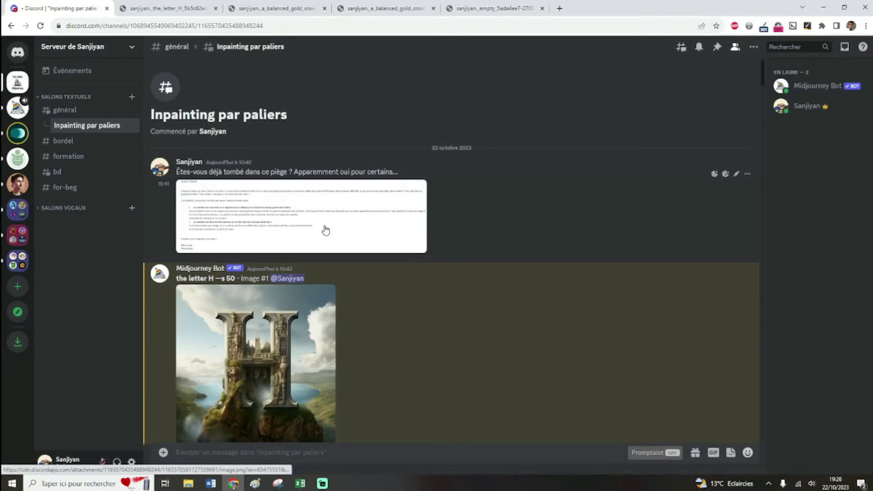
click(325, 230)
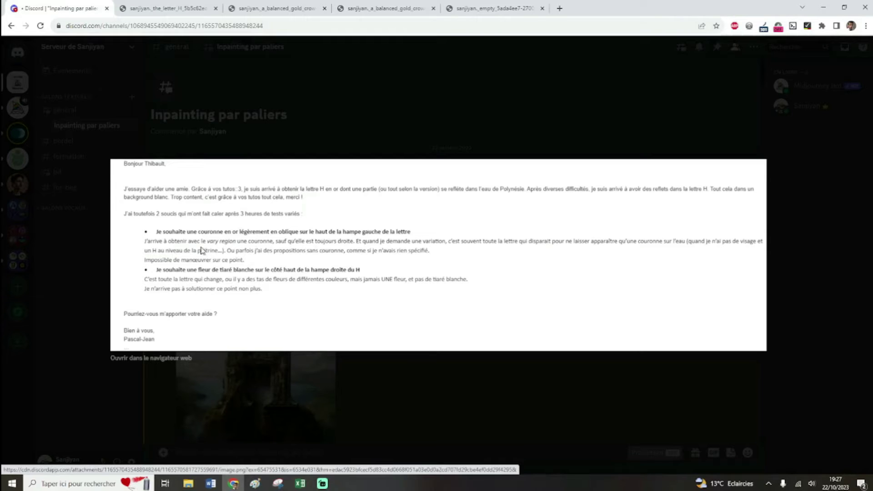
click(493, 376)
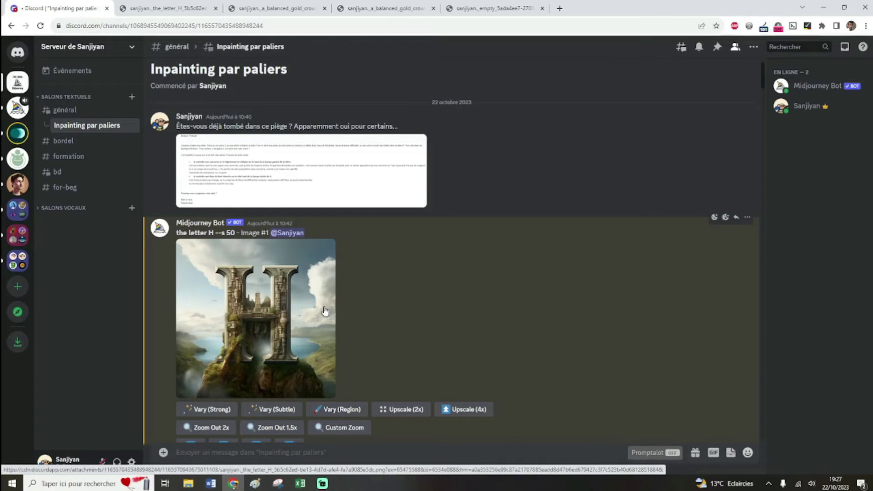
Step: Examine the original letter H image at enlarged size and highlight "the letter H" in its prompt
click(298, 310)
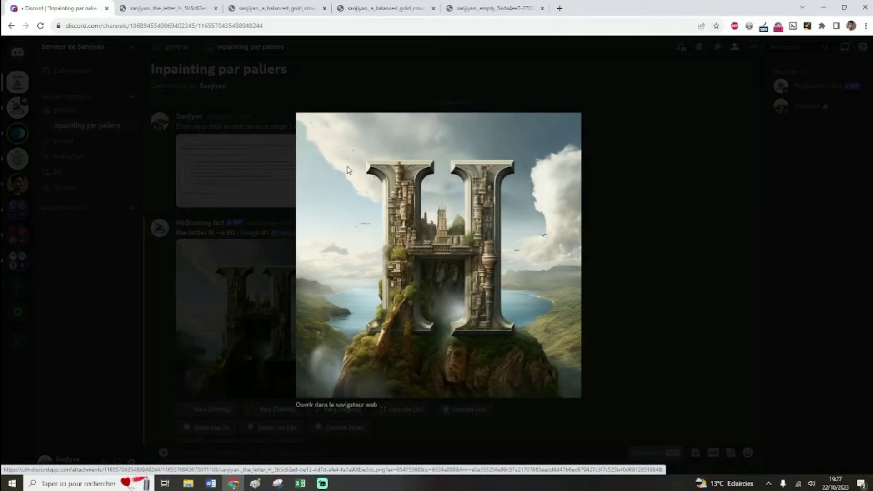
click(158, 226)
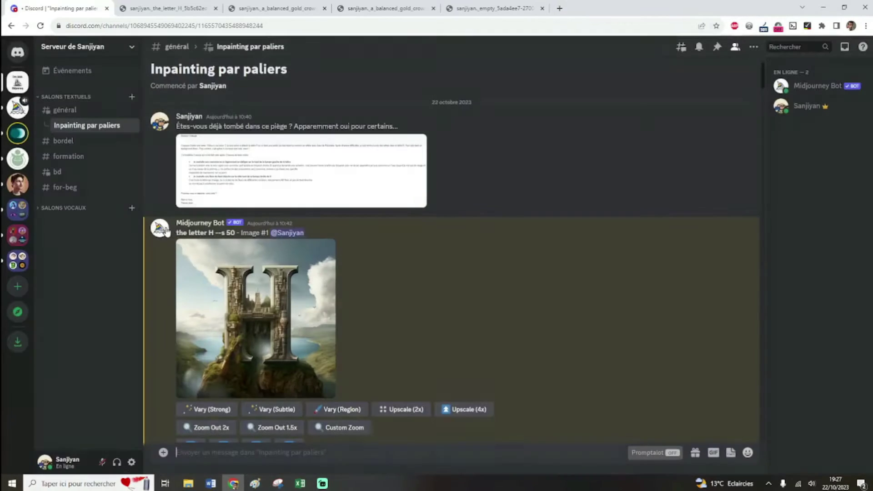
drag(175, 236, 218, 234)
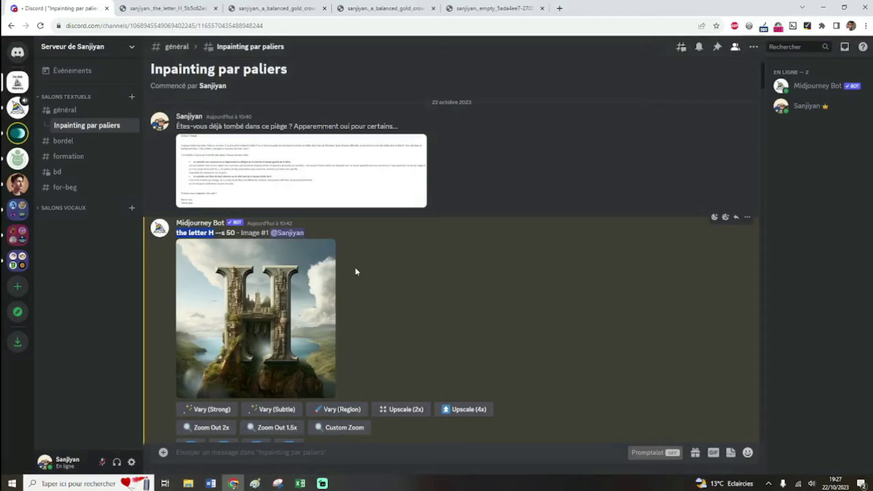
click(236, 305)
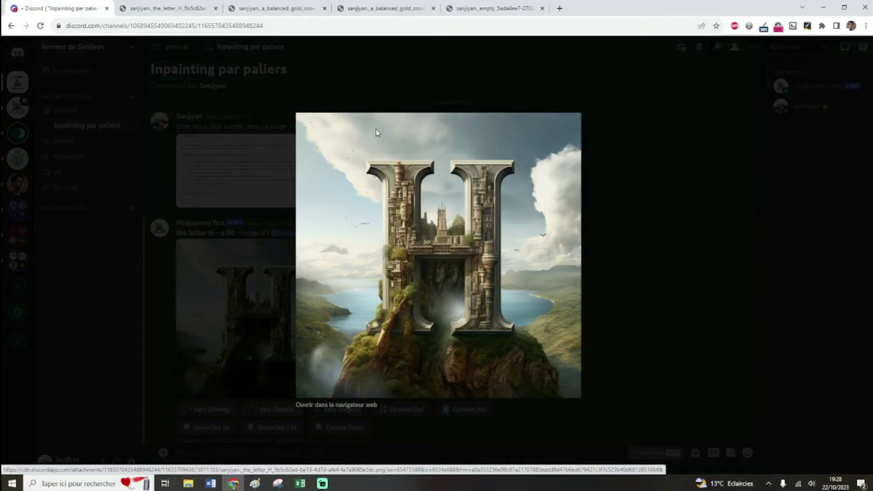
click(622, 221)
Step: Examine the region selection screenshot with the prompt "a balanced gold crown" and compare it with the original H image
scroll(440, 222, down, 4)
click(263, 369)
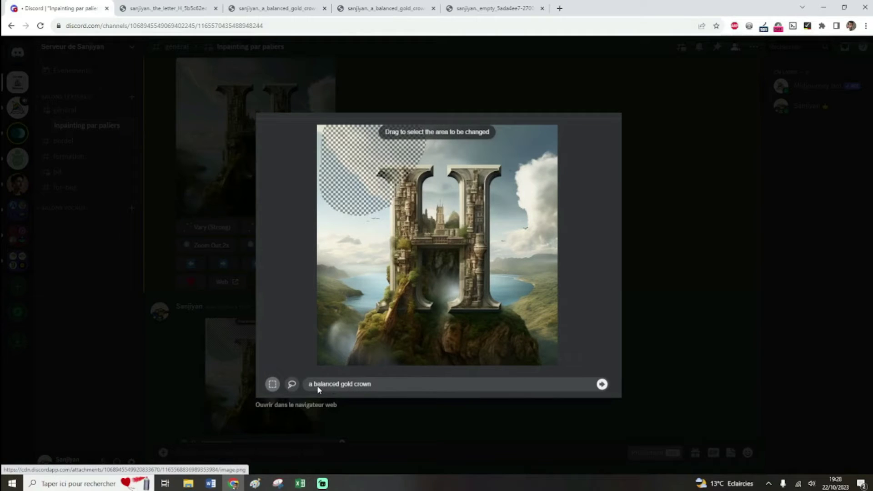
click(650, 369)
click(337, 227)
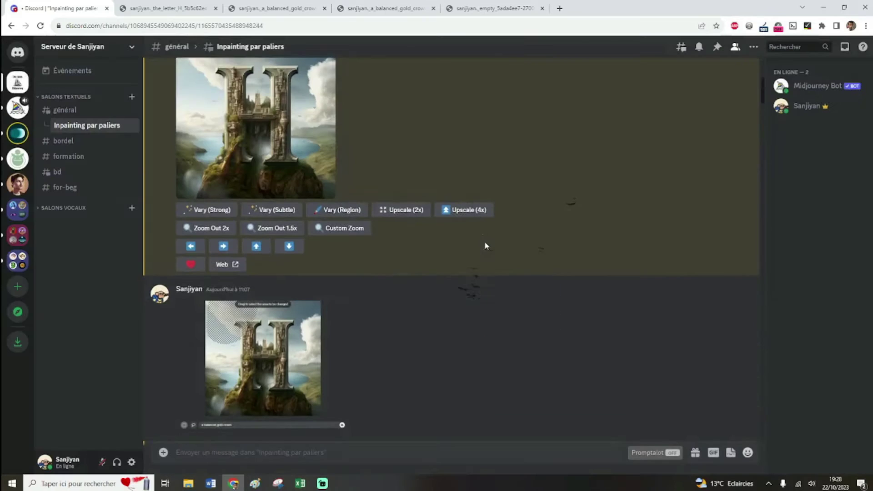
Step: View the first grid of "a balanced gold crown" region variations at enlarged size
scroll(485, 246, down, 5)
scroll(484, 246, down, 1)
click(280, 271)
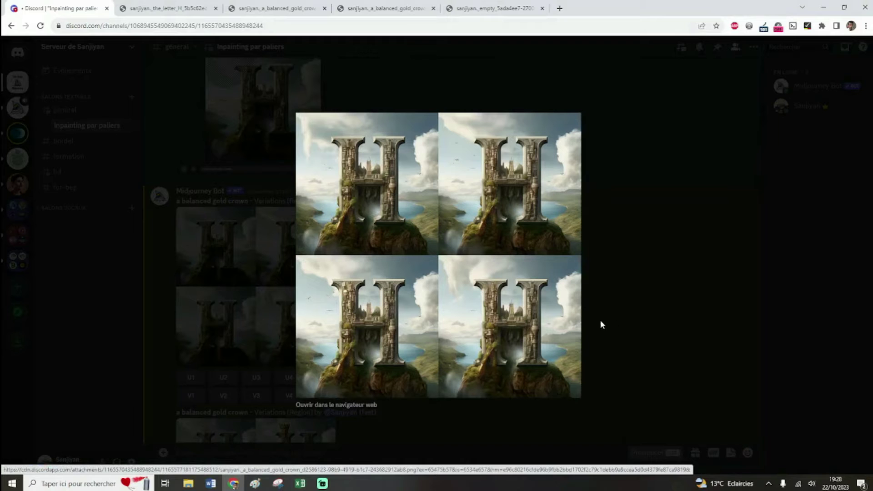
click(633, 321)
Step: View the second and third grids of "a balanced gold crown" region variations at enlarged size
scroll(375, 269, down, 1)
scroll(375, 269, down, 3)
click(255, 343)
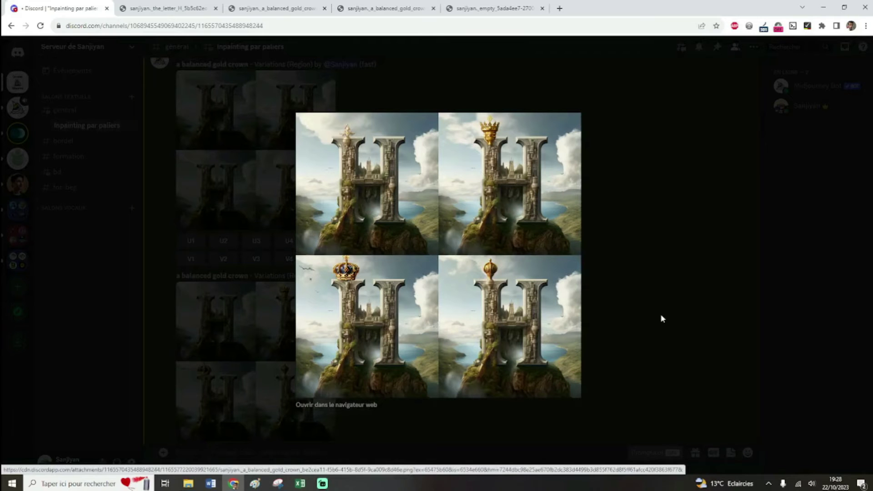
key(Escape)
click(322, 292)
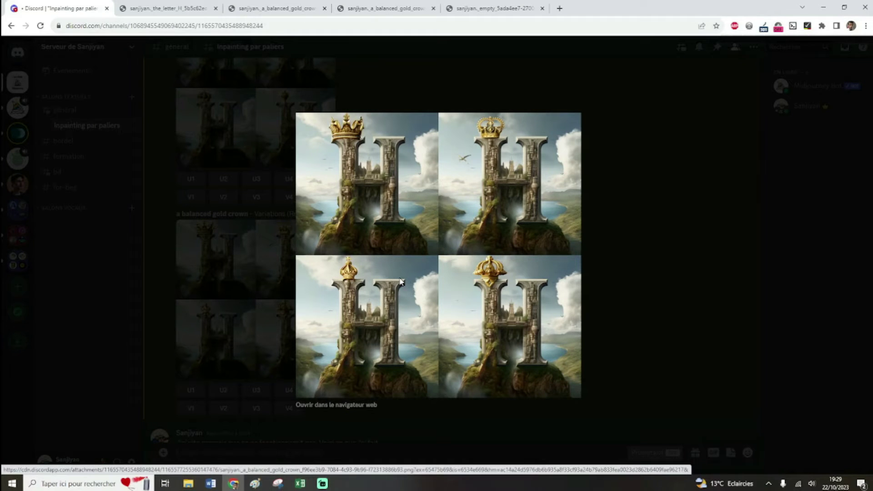
click(655, 332)
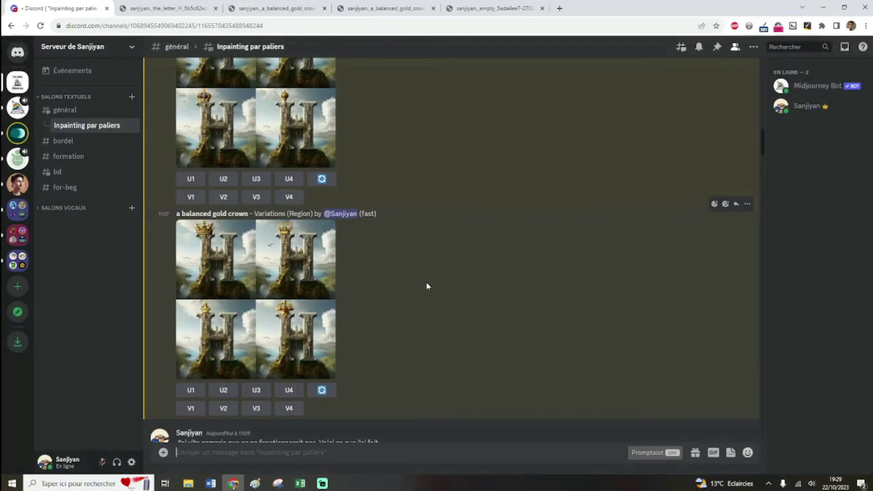
Step: Examine the rough tilted-crown montage and the inpainting screenshot using it as reference with "--s 150 --iw 2"
scroll(427, 286, down, 5)
click(316, 277)
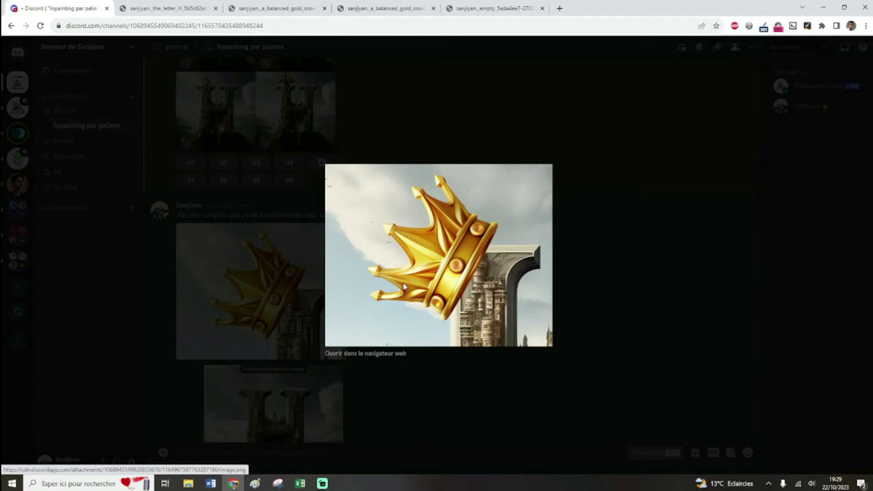
click(570, 322)
scroll(370, 260, down, 3)
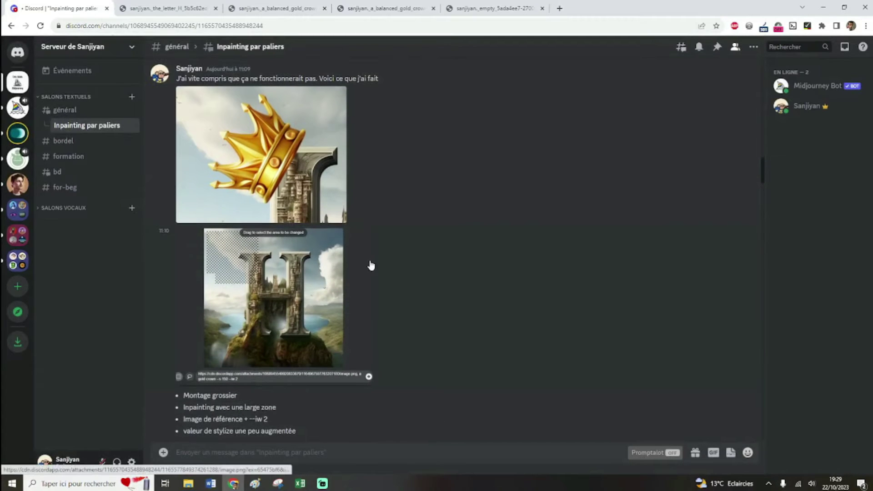
click(371, 265)
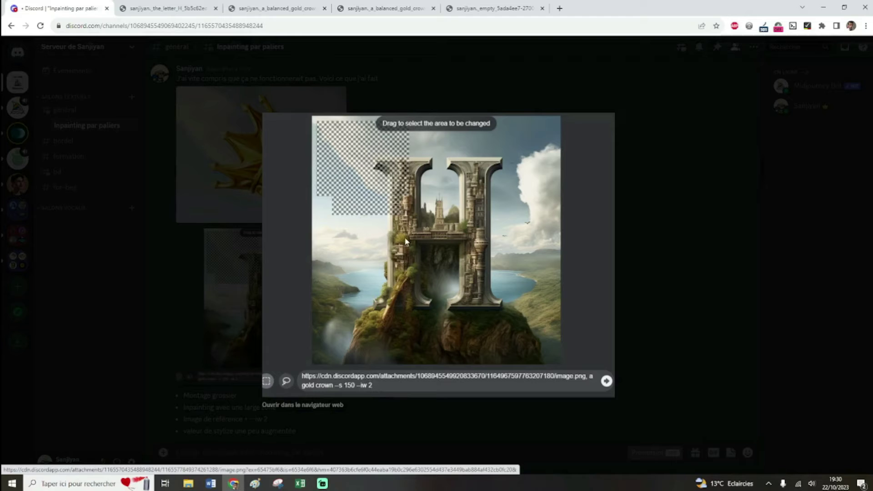
click(644, 306)
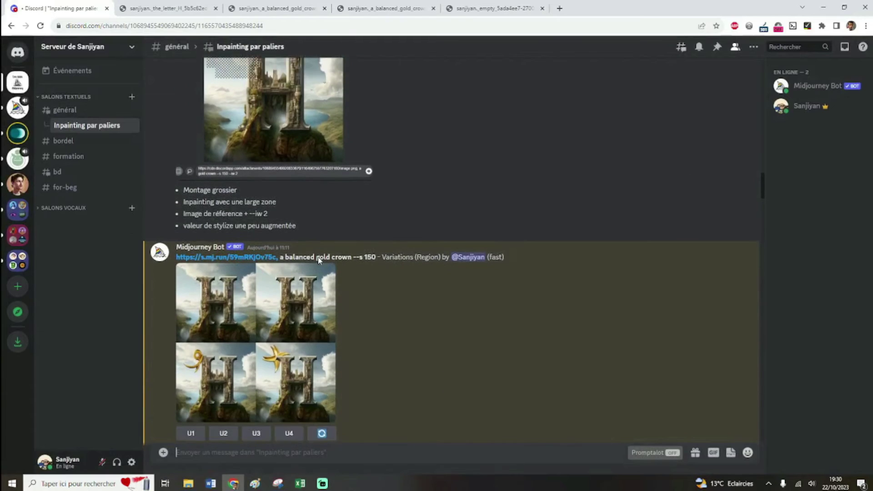
Step: View both variation grids generated from the crown reference image with "--s 150" at enlarged size
click(314, 293)
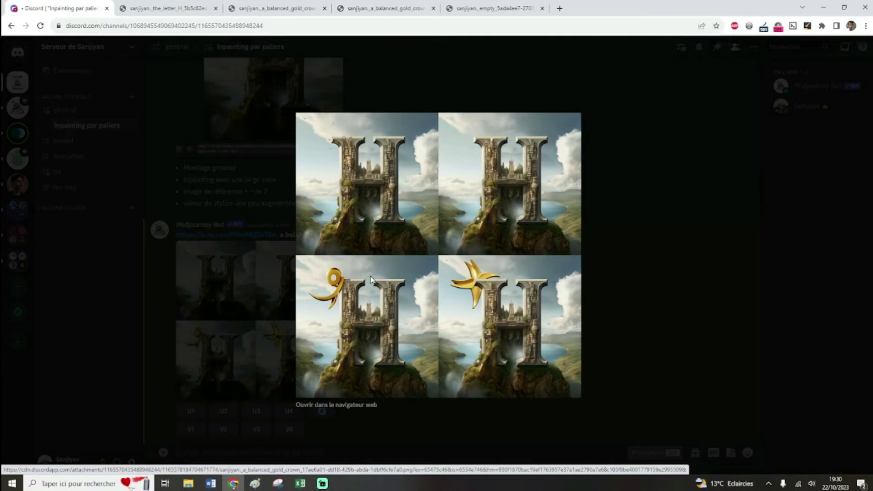
click(687, 317)
scroll(250, 279, down, 3)
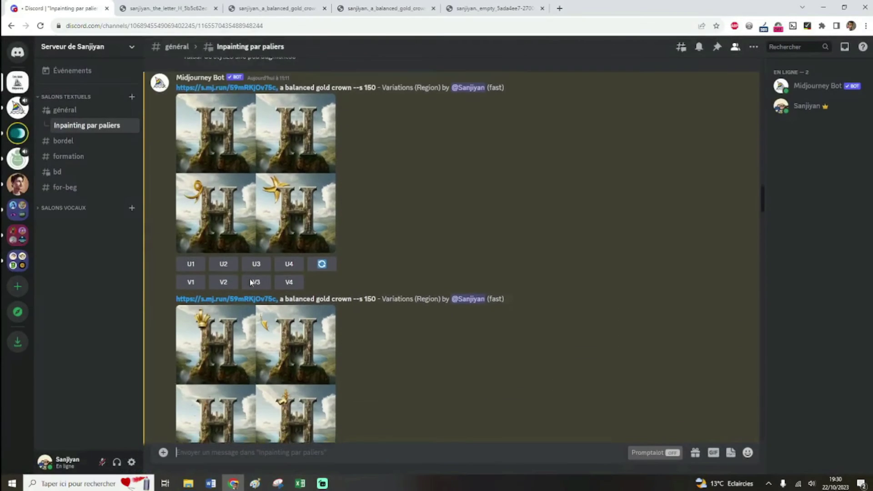
scroll(250, 279, down, 1)
click(250, 279)
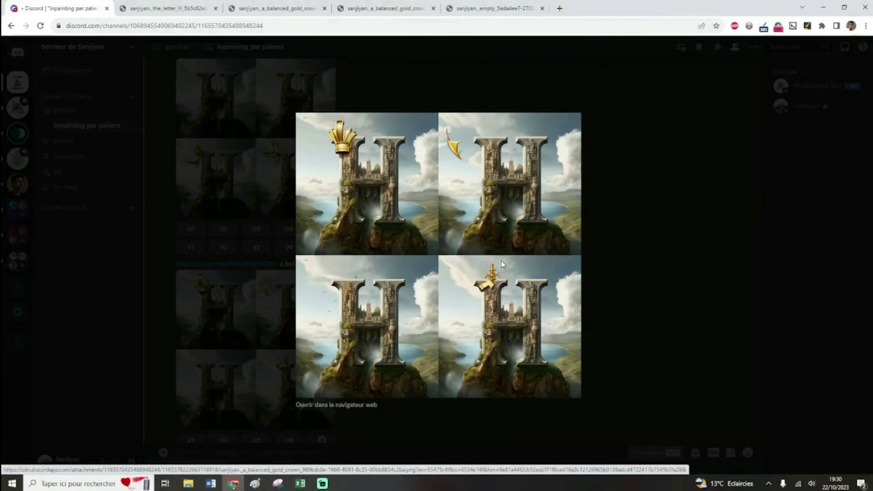
key(Escape)
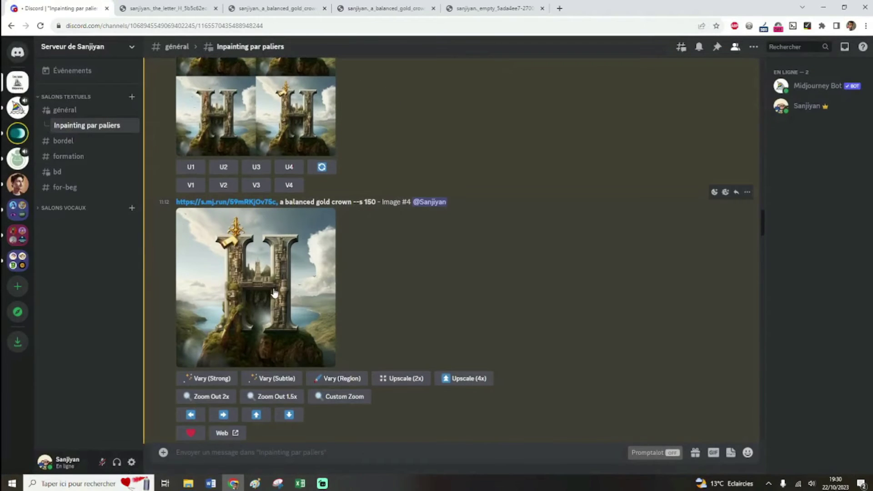
Step: Examine the upscaled Image #4 with the partial gold ornament on the H at enlarged size
click(274, 293)
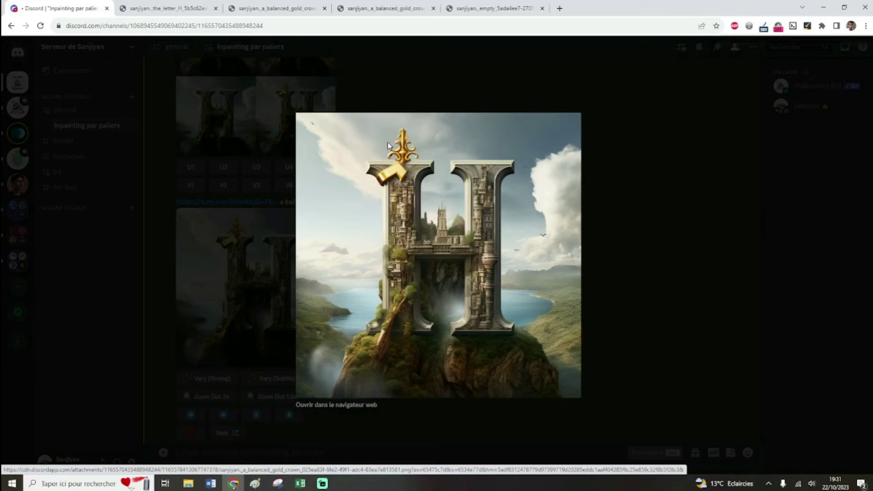
click(675, 360)
click(295, 246)
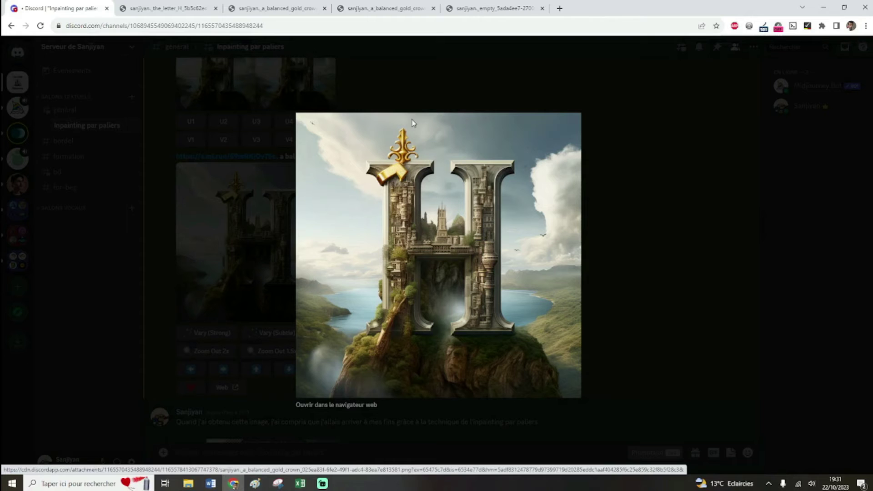
click(632, 264)
Step: Examine the second-stage region selection around the ornament and highlight the note about leaving part of the element outside the selection
scroll(490, 212, down, 5)
click(305, 342)
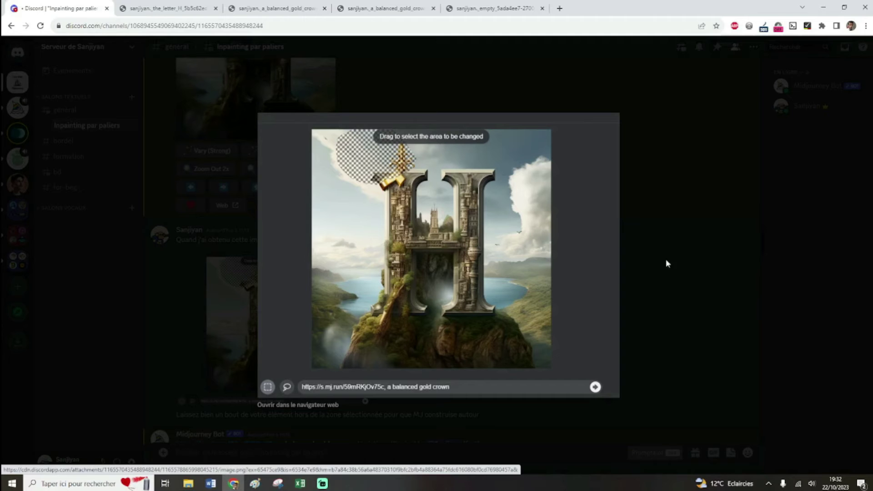
click(682, 312)
scroll(411, 236, down, 2)
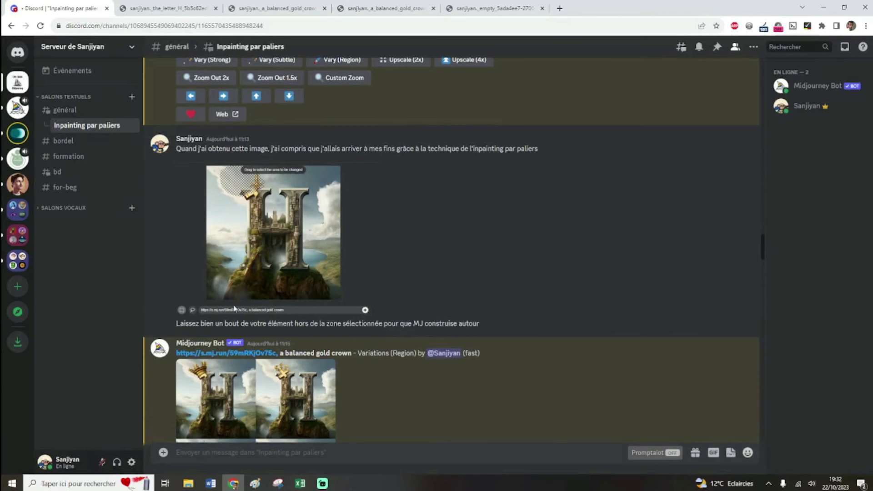
drag(179, 323, 450, 324)
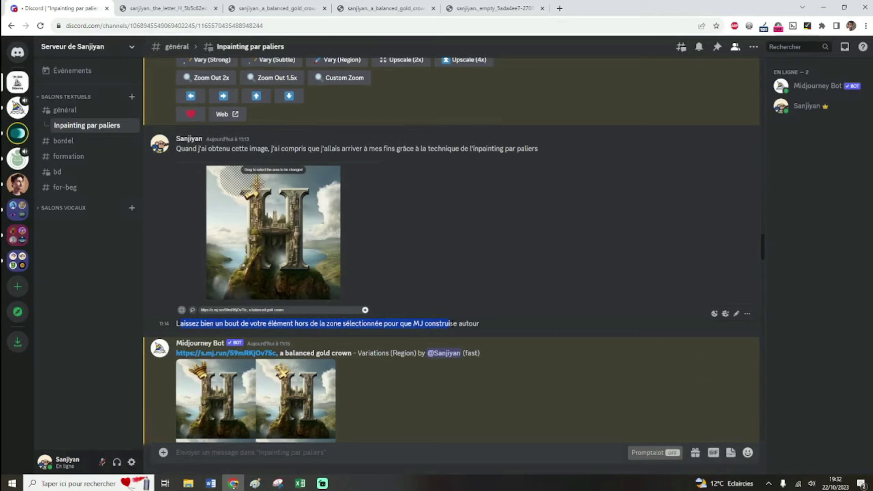
click(473, 309)
Step: Inspect the second-stage crown variation grid at full size in a separate browser tab, and close it
scroll(473, 309, down, 2)
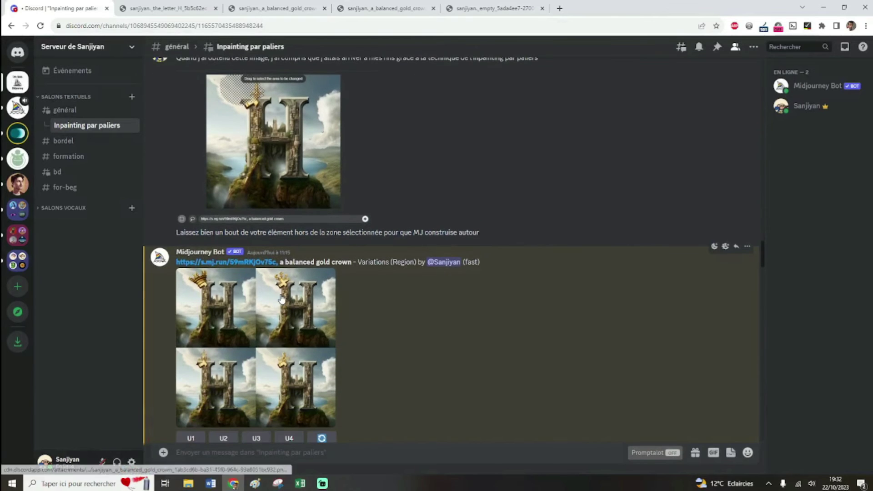
click(282, 308)
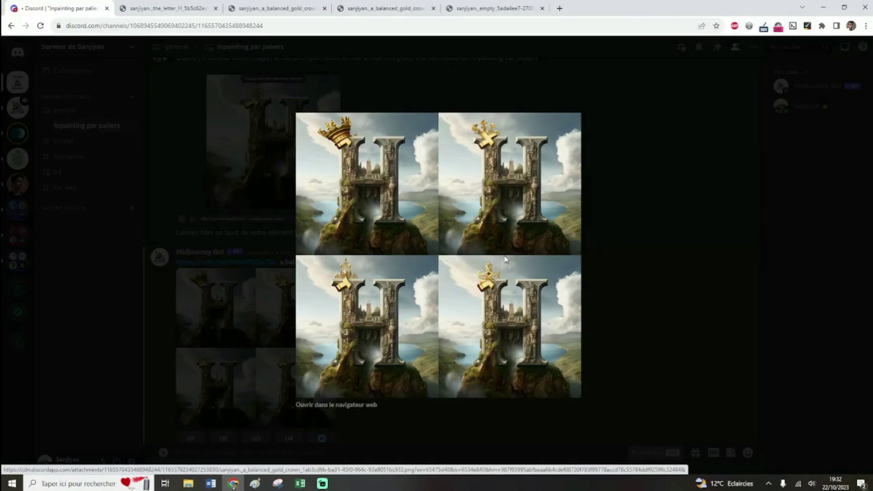
click(335, 405)
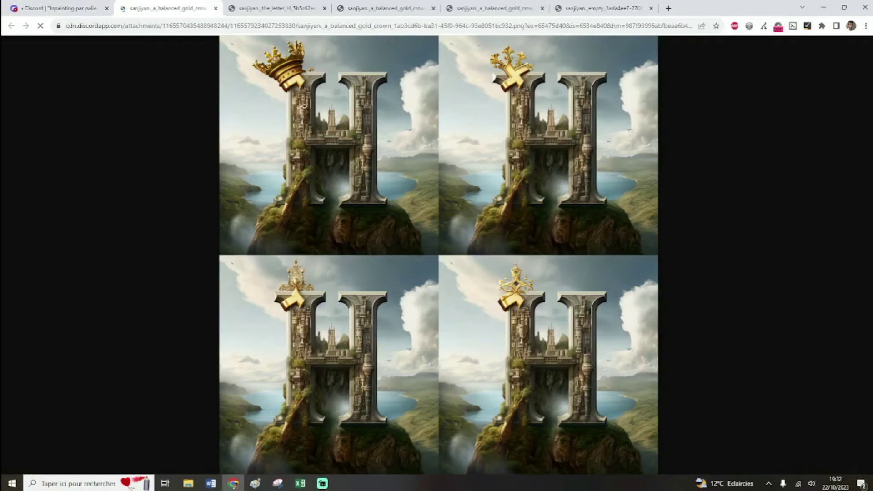
click(278, 152)
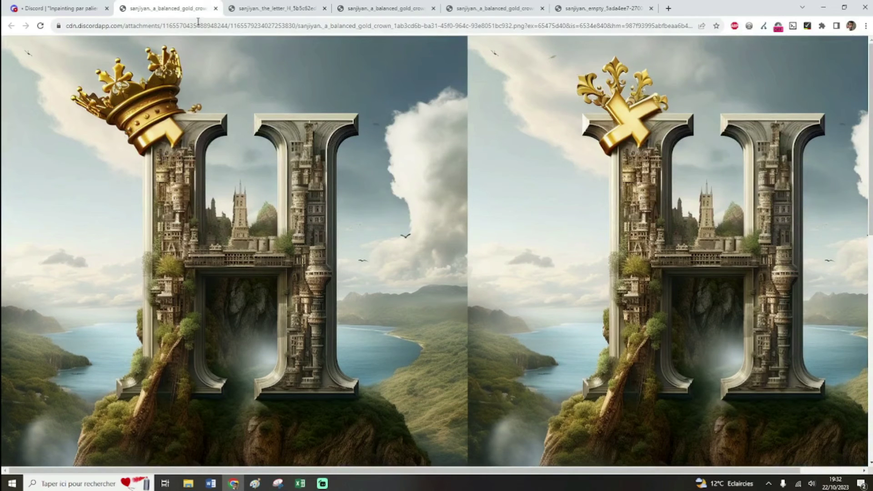
click(216, 9)
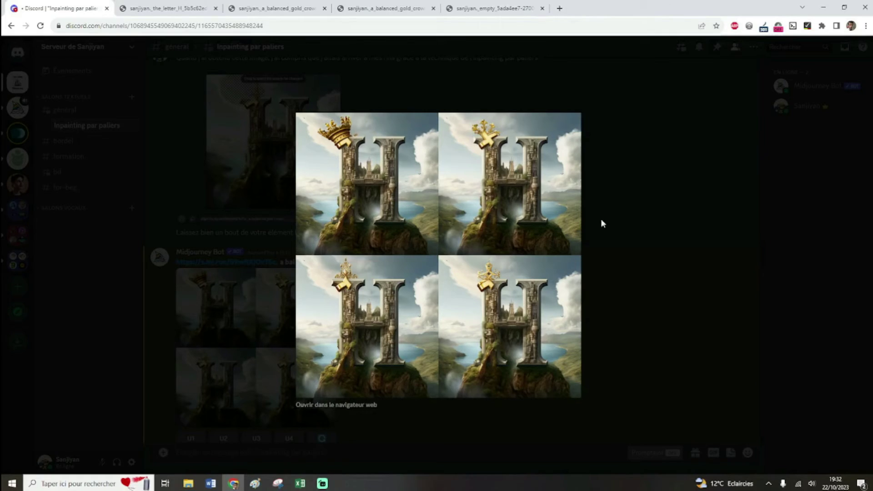
click(623, 231)
Step: Examine the region selection screenshot with the prompt "empty" that masks the area beneath the tilted crown
scroll(216, 254, down, 5)
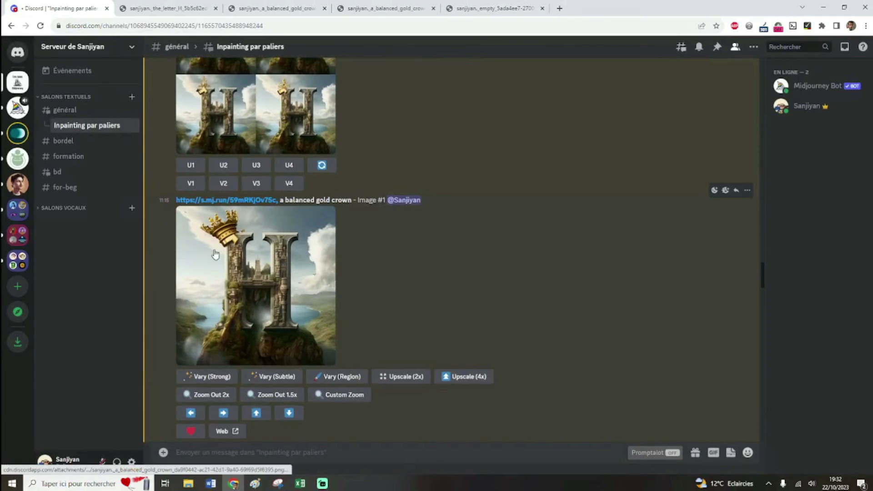
scroll(264, 241, down, 3)
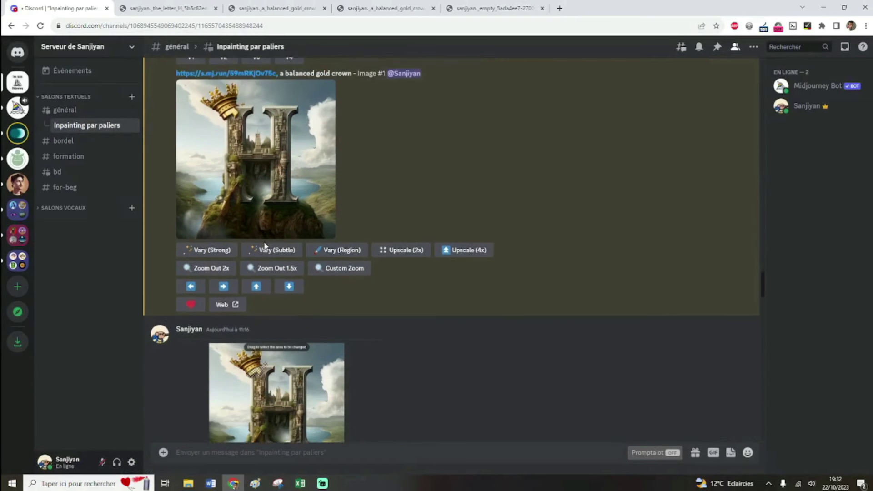
scroll(265, 246, down, 1)
click(278, 344)
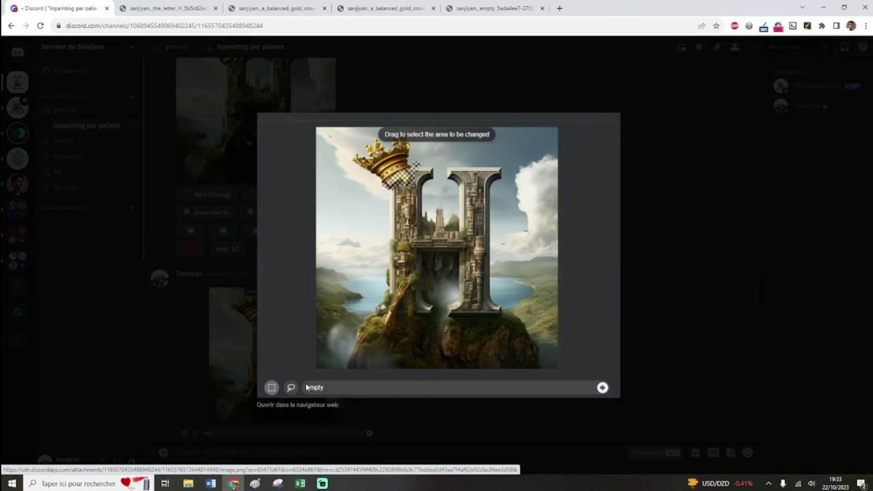
click(670, 348)
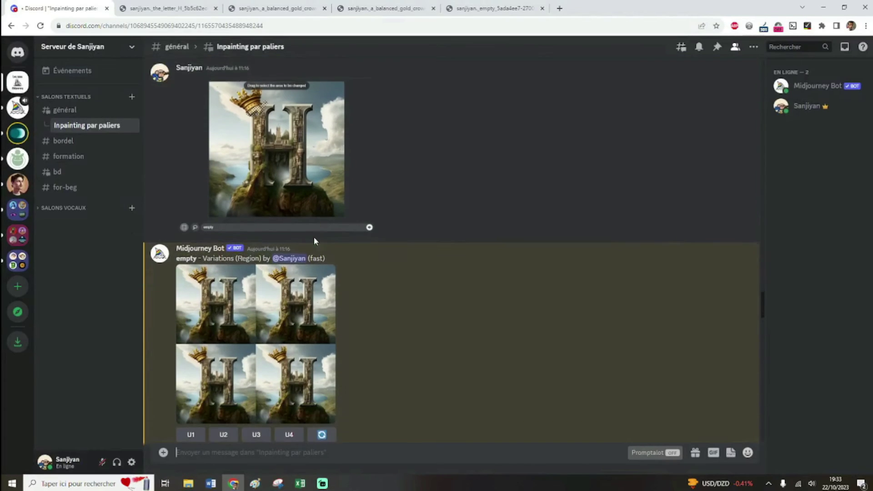
Step: Examine the "empty" variation grid and the upscaled Image #2 with the tilted crown at enlarged size
click(311, 288)
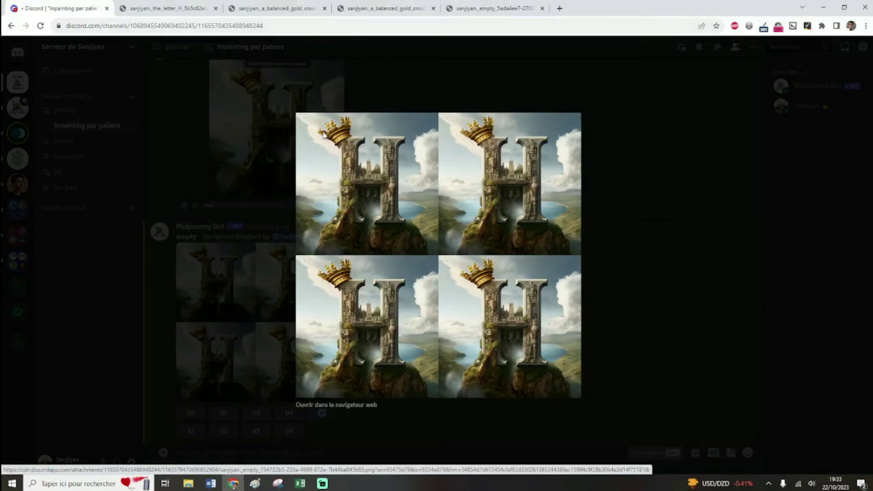
key(Right)
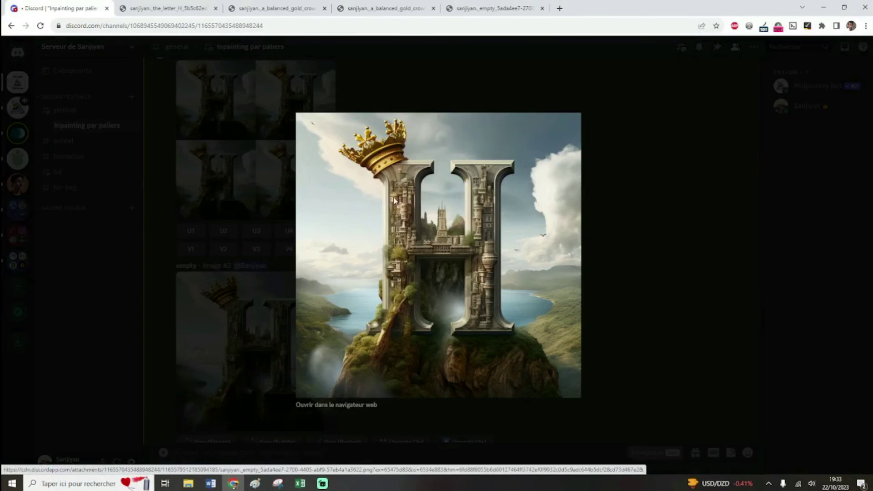
Step: Compare the four full-size stage images of the H, from the original to the finished tilted crown, and return to the Discord thread
click(182, 5)
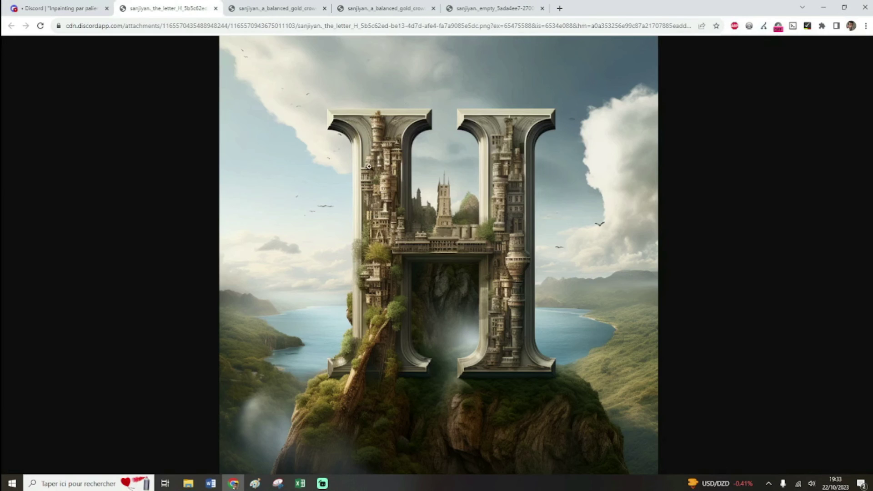
key(ctrl+Tab)
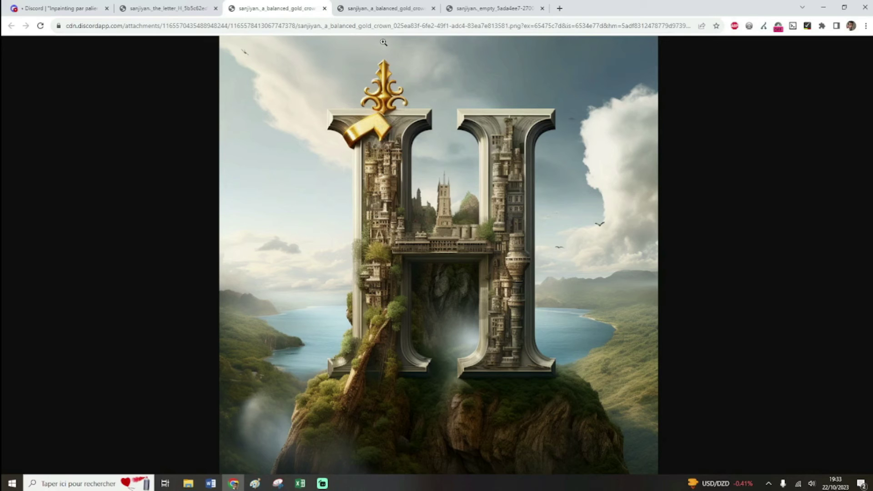
click(182, 7)
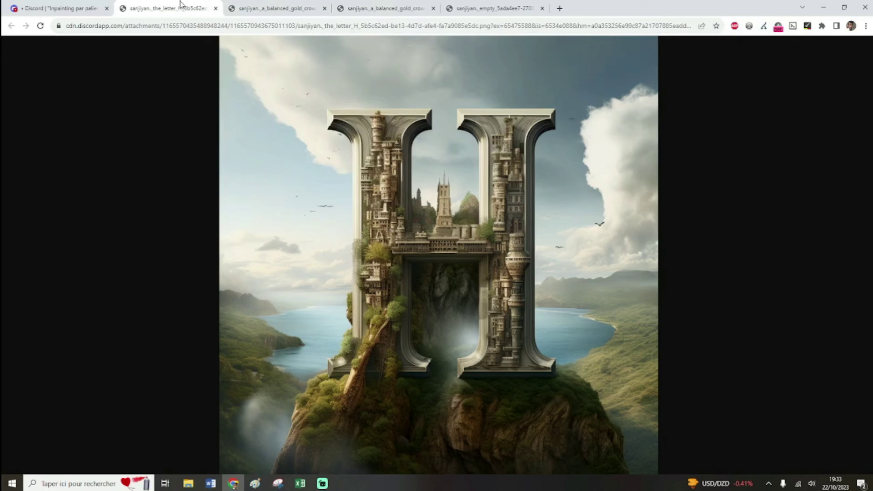
click(316, 8)
click(391, 7)
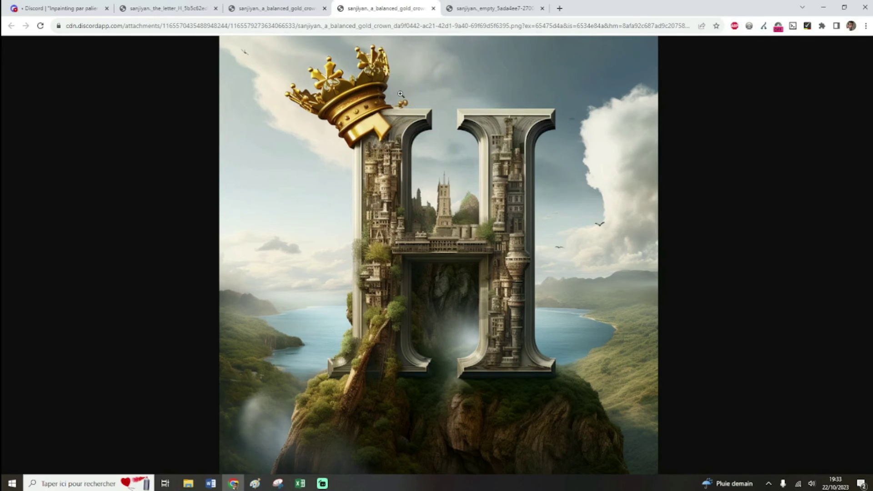
click(480, 4)
key(ctrl+shift+Tab)
key(ctrl+shift+Tab)
key(ctrl+shift+Tab)
click(483, 5)
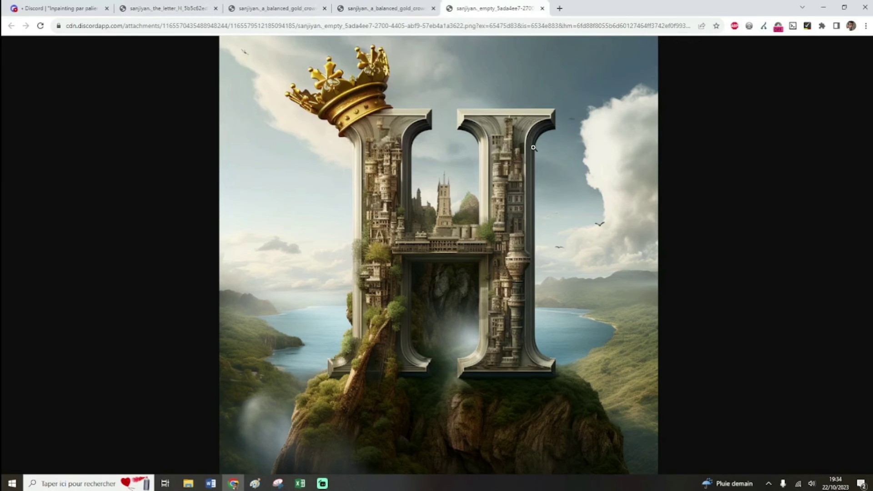
key(ctrl+Tab)
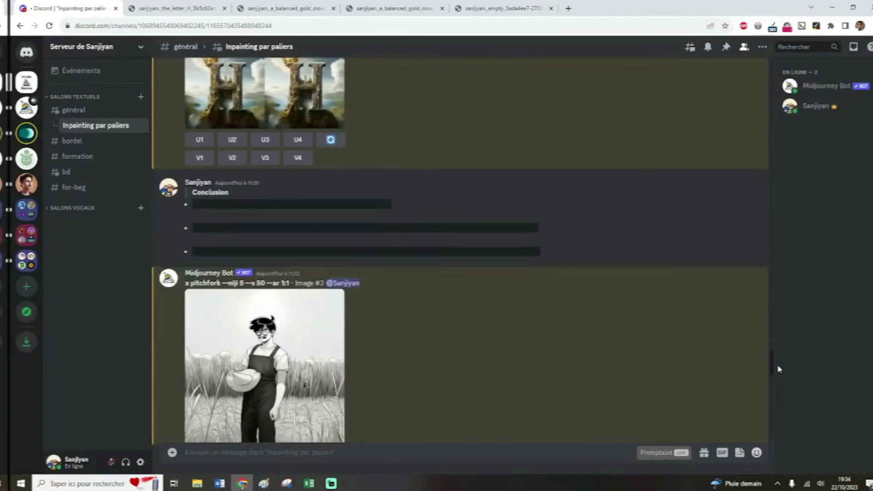
Step: Examine the upscaled farmer image from the niji 5 pitchfork prompt and the trident Image #4 at enlarged size
click(263, 222)
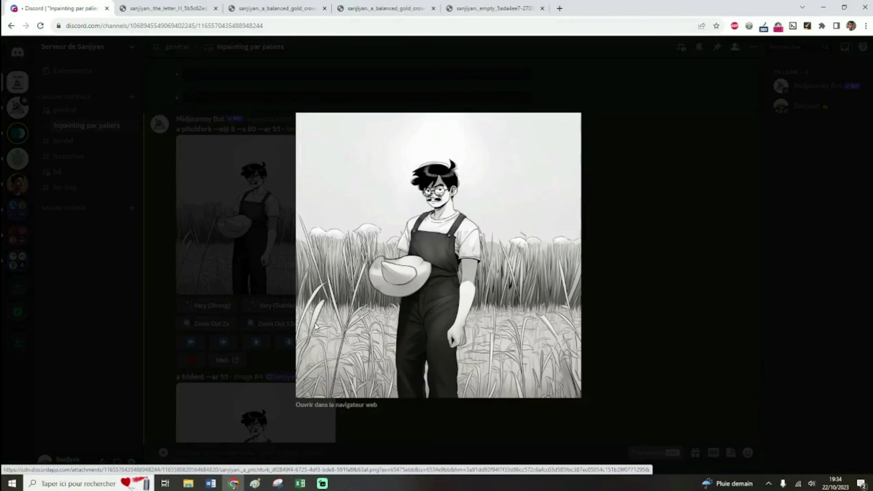
click(655, 353)
scroll(417, 291, down, 4)
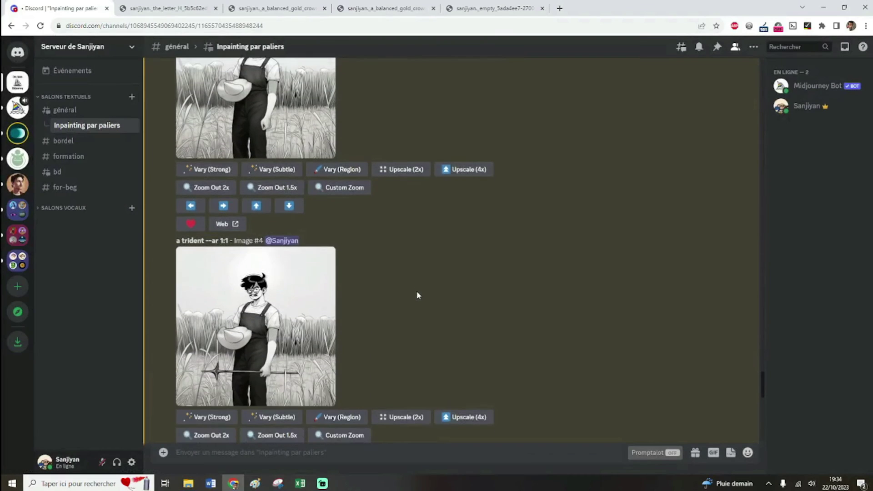
click(250, 294)
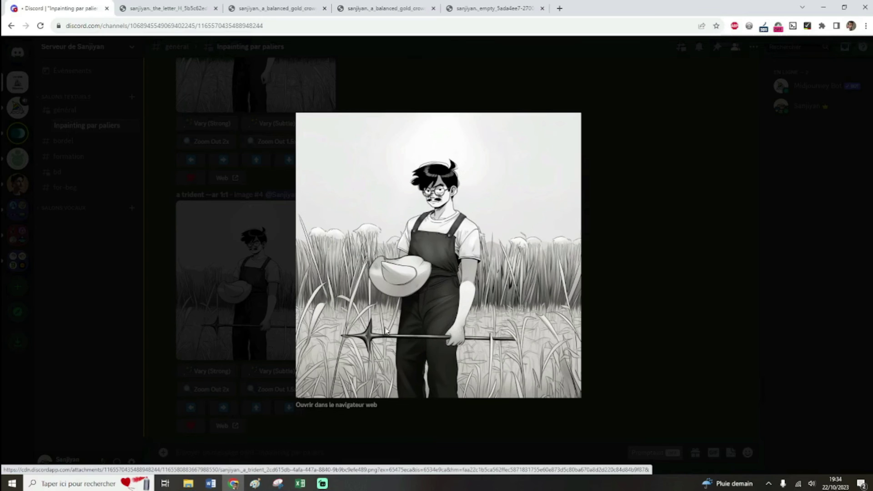
click(656, 357)
Step: Examine the region selection around the trident head with the prompt "a pitchfork --ar 1:1" and the resulting Image #3 enlarged
click(346, 339)
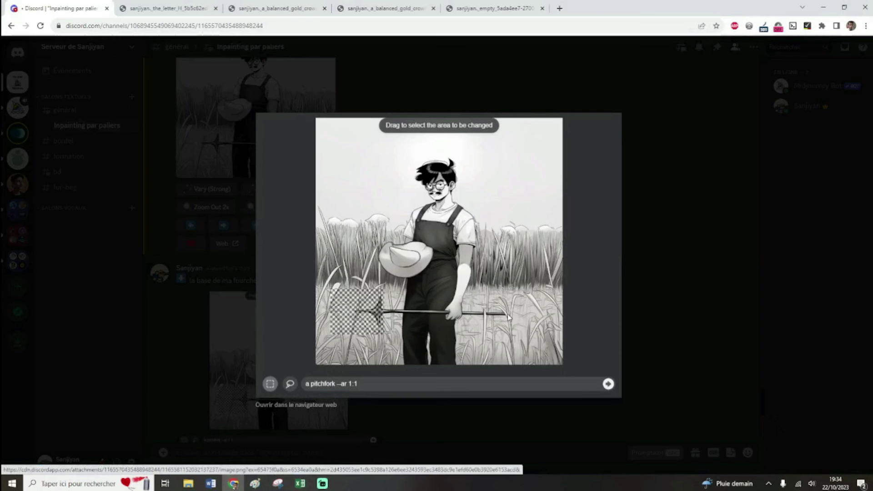
click(677, 337)
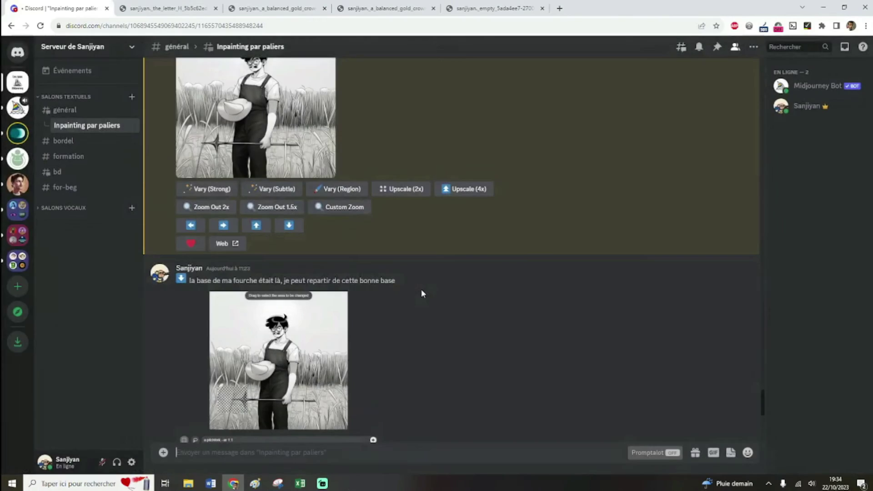
click(293, 313)
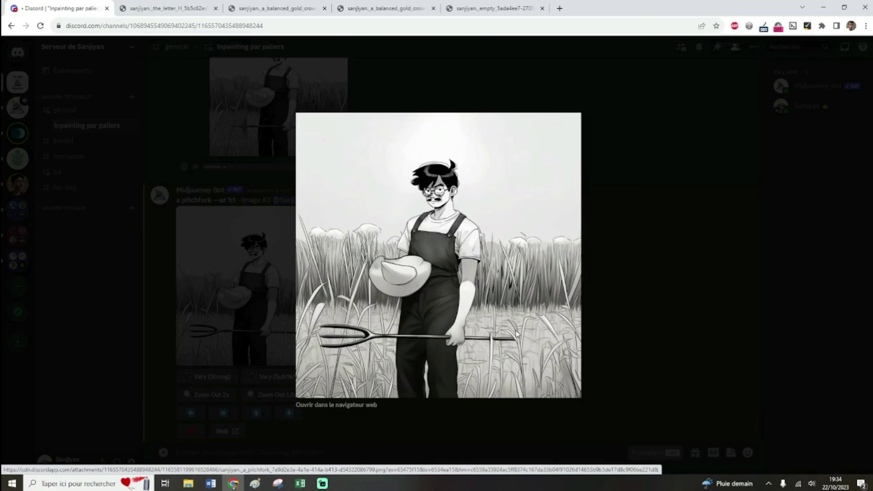
click(611, 358)
Step: Read the enlarged feedback screenshot with the yellow-highlighted passage at the end of the thread, and close it
scroll(455, 352, up, 10)
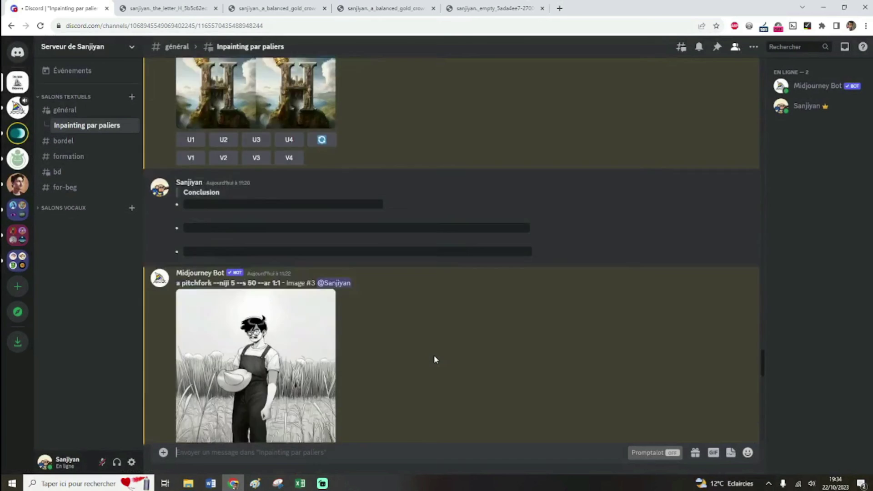
scroll(434, 360, down, 10)
click(364, 419)
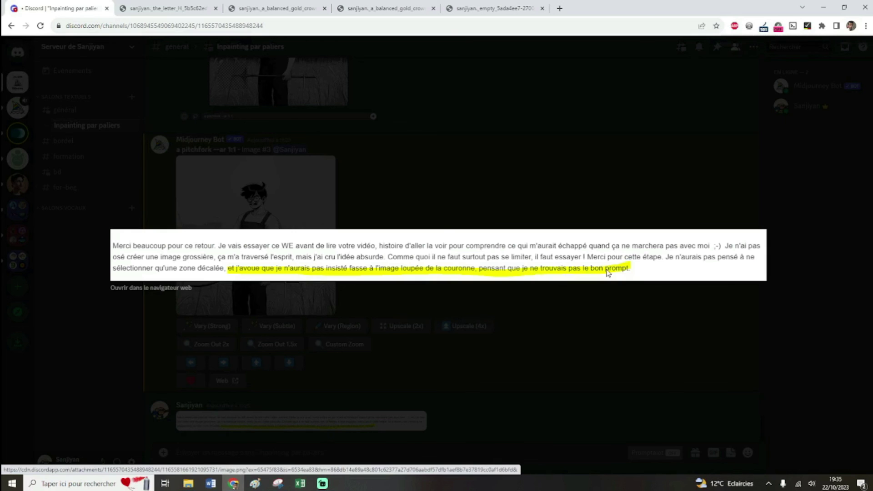
click(561, 377)
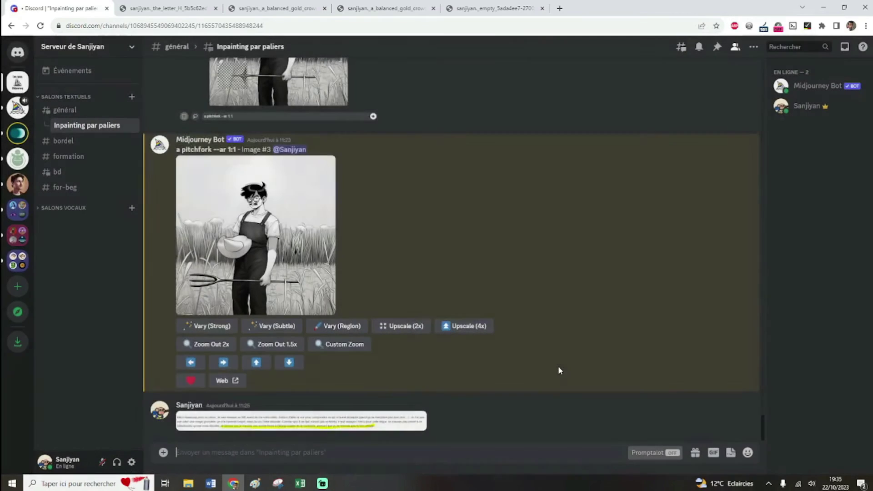
Step: Reveal the three hidden points of the Conclusion message one by one, highlighting the text of the first and the end of the second
scroll(455, 346, up, 4)
scroll(418, 337, up, 3)
click(236, 273)
scroll(436, 240, up, 2)
drag(188, 319, 443, 312)
click(443, 317)
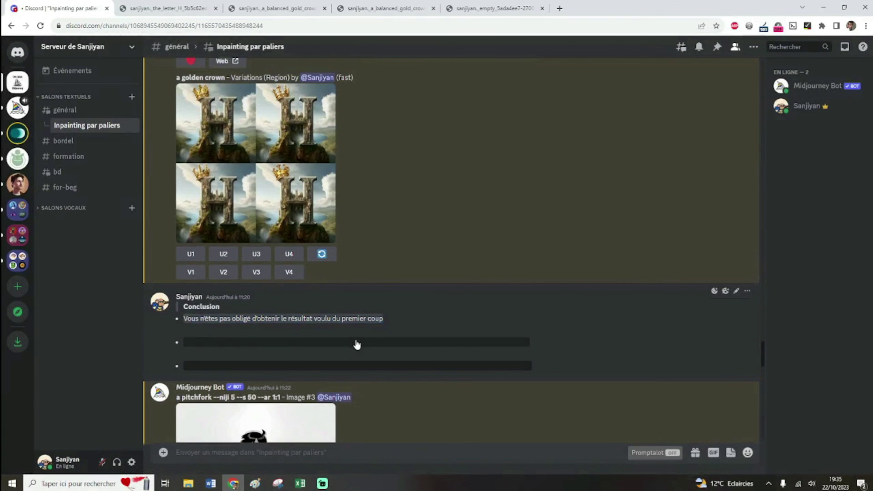
click(357, 343)
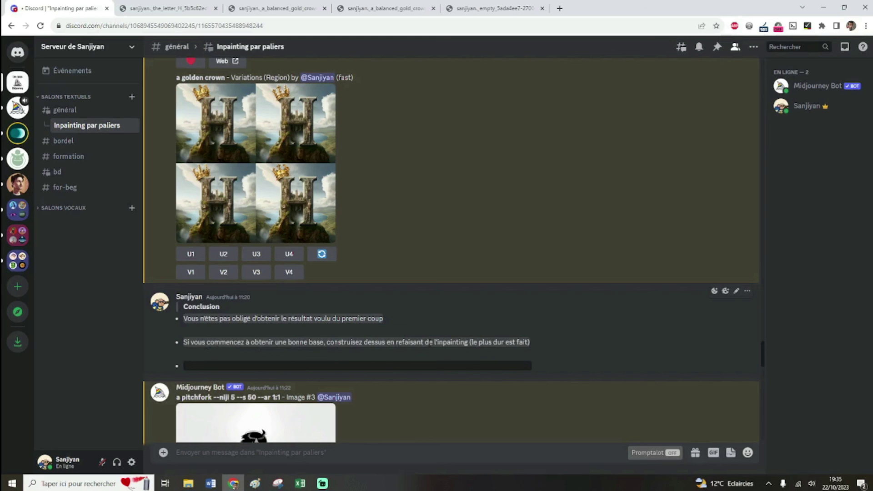
drag(471, 342, 530, 342)
click(261, 365)
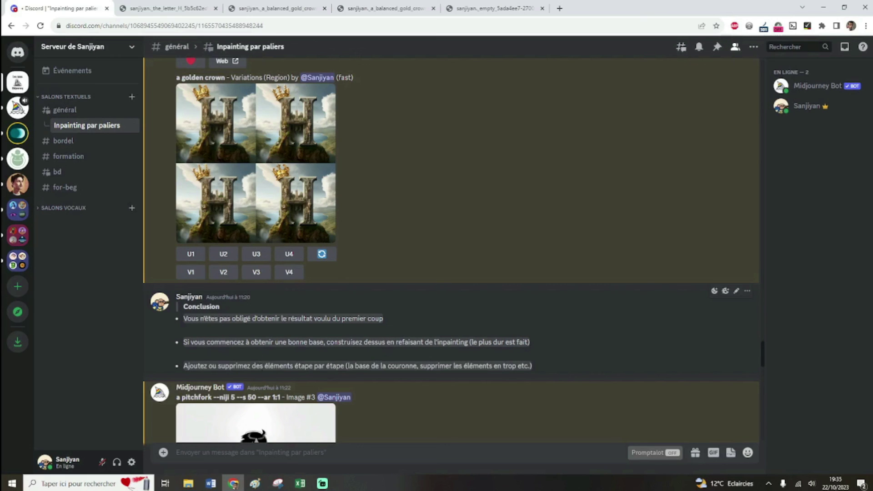